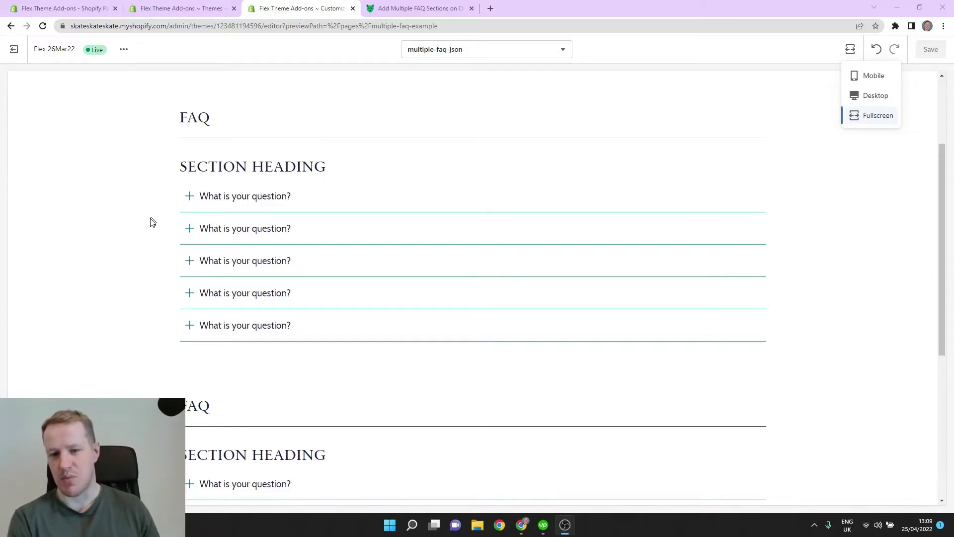
Step: Switch the theme editor preview from fullscreen to desktop size
scroll(154, 227, up, 3)
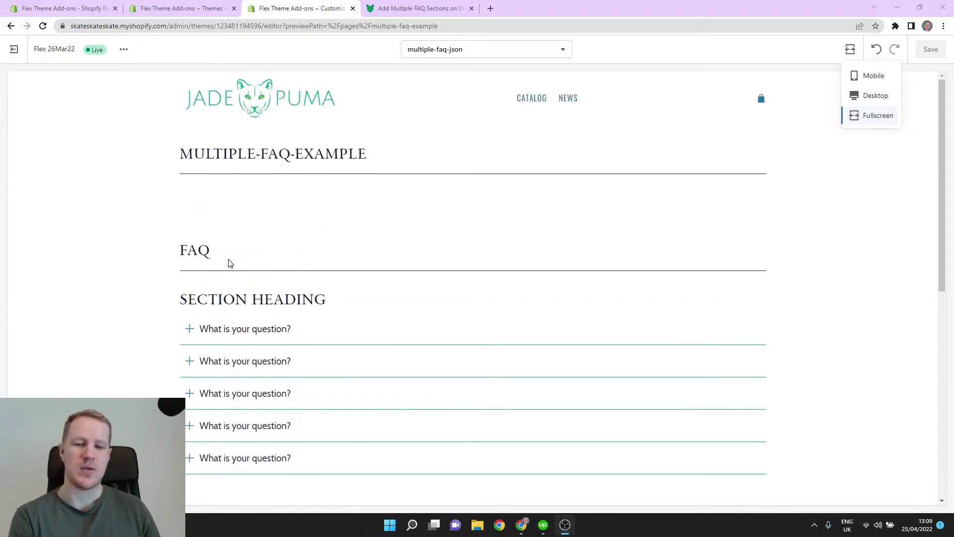
click(867, 97)
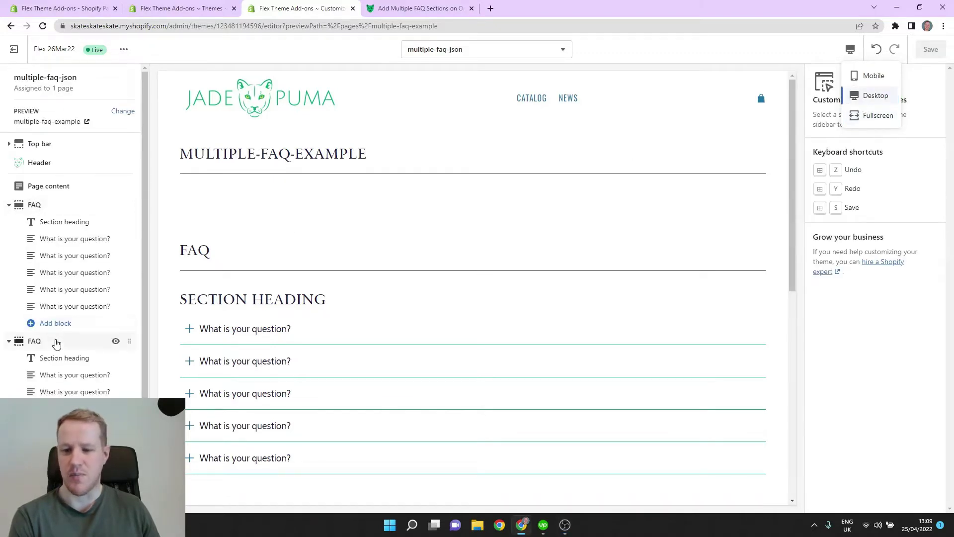
scroll(57, 343, down, 1)
scroll(336, 279, down, 3)
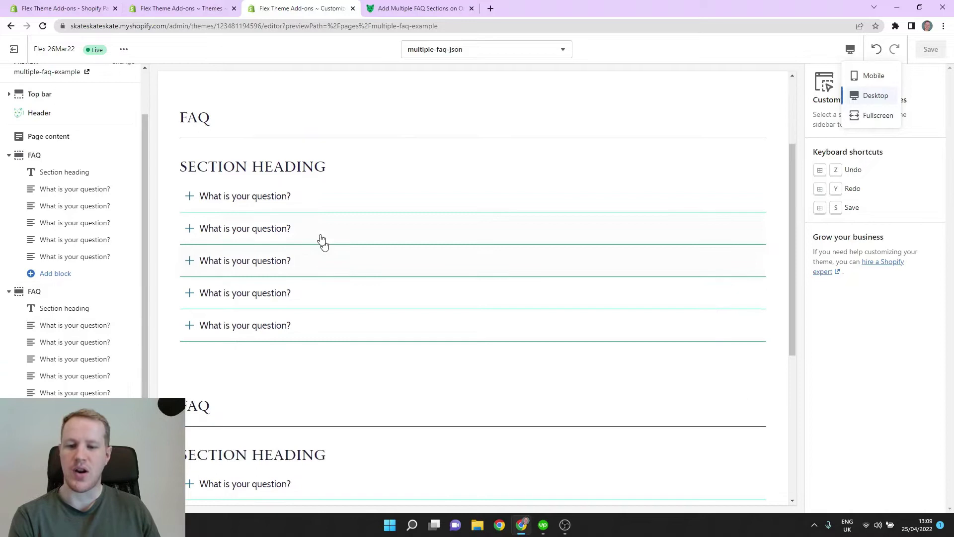
Step: Expand the first FAQ question in the preview to test it, then scroll the page
click(305, 205)
click(305, 206)
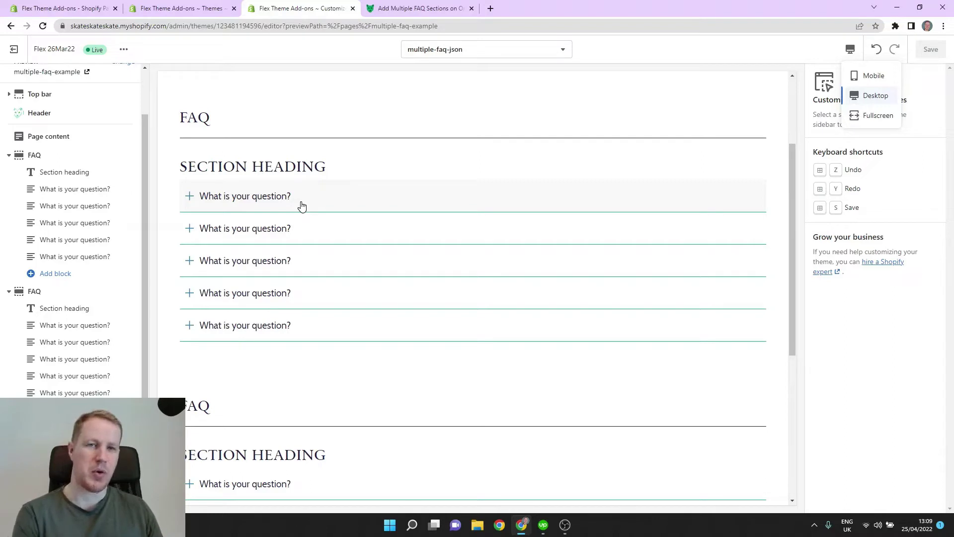
scroll(335, 226, down, 3)
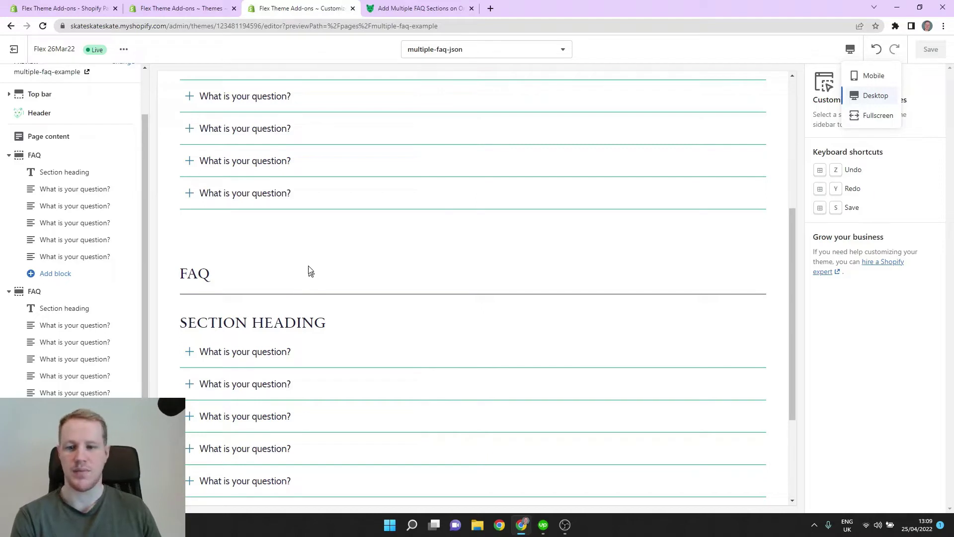
scroll(304, 260, up, 1)
scroll(335, 267, down, 3)
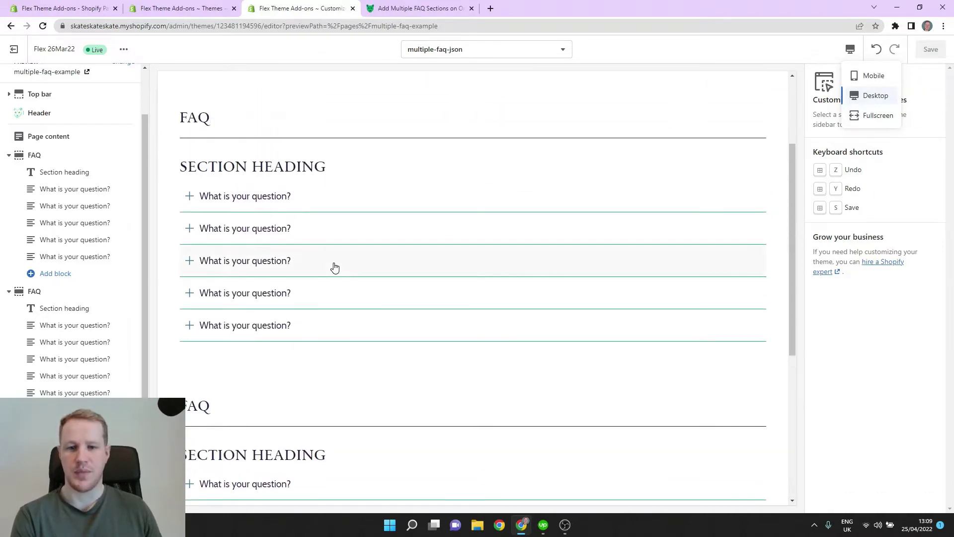
Step: Open the code editor for the live Flex 26Mar22 theme from the Themes page
click(188, 10)
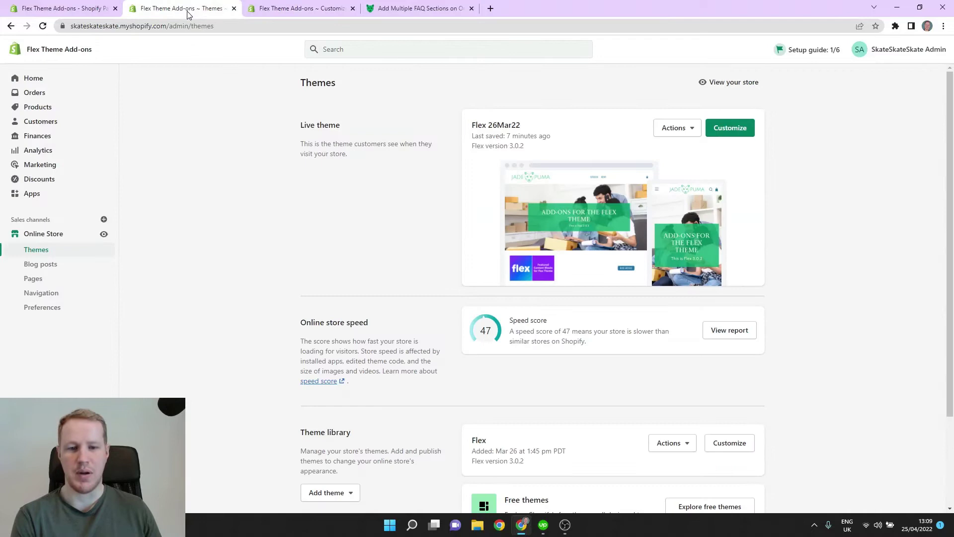
click(692, 133)
click(649, 243)
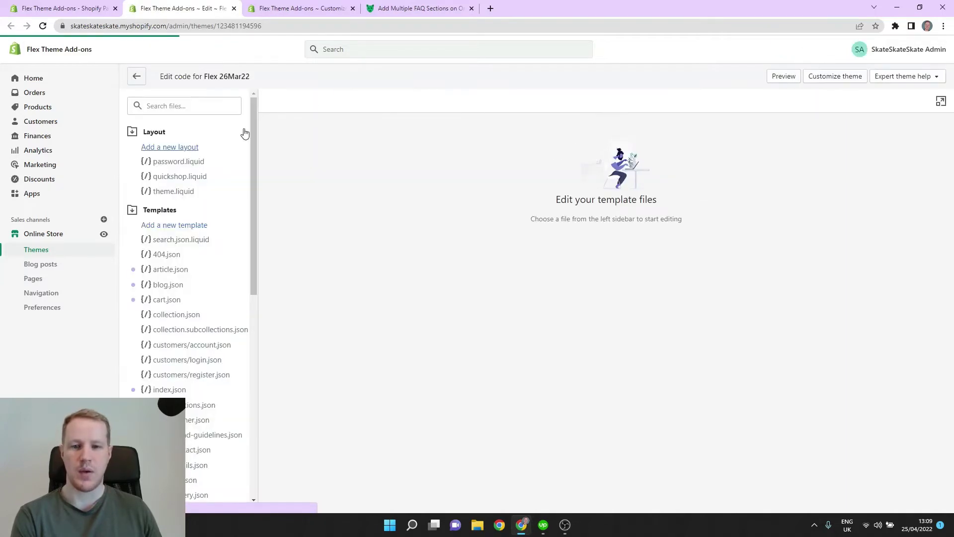
Step: Scroll through the Jade Puma Multiple FAQ section code to its schema at line 245
click(419, 15)
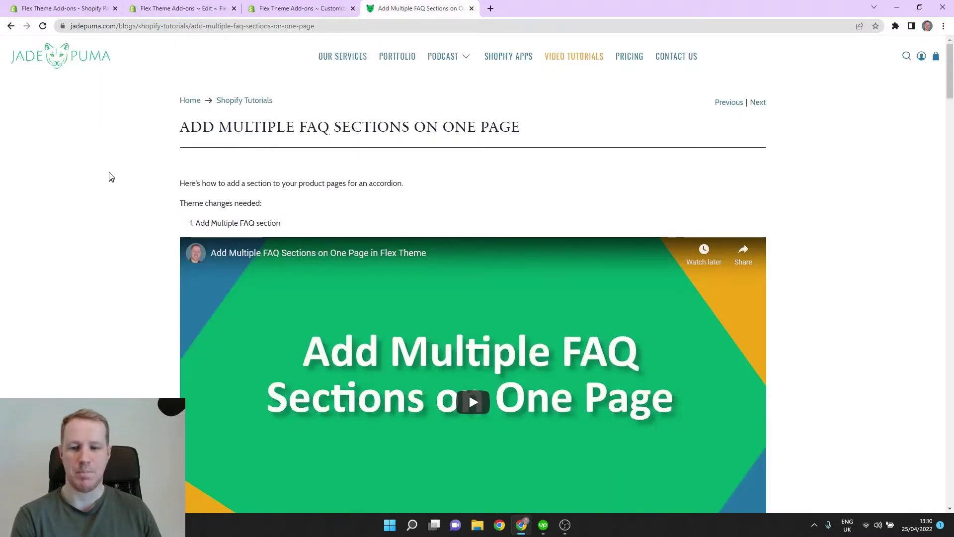
scroll(111, 176, down, 3)
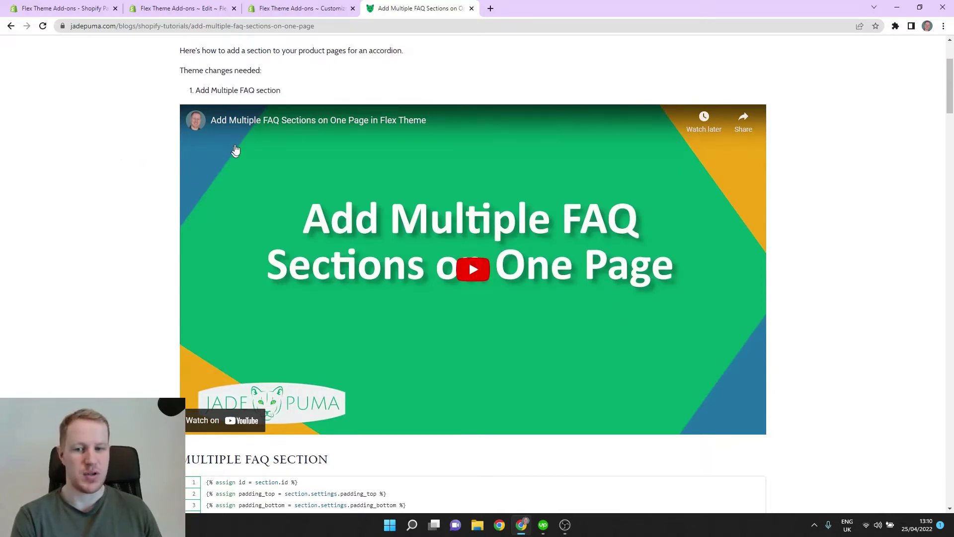
scroll(104, 144, down, 6)
scroll(104, 144, down, 3)
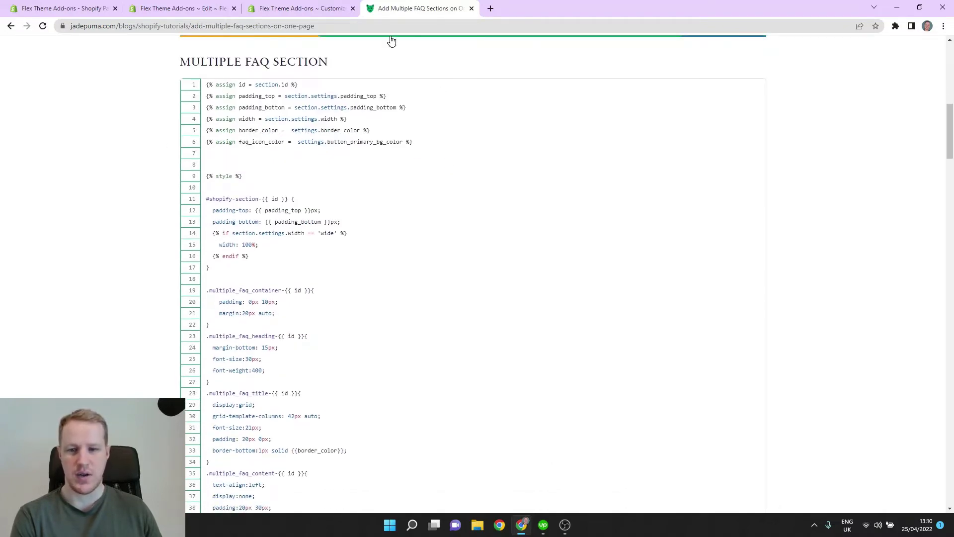
scroll(554, 194, down, 20)
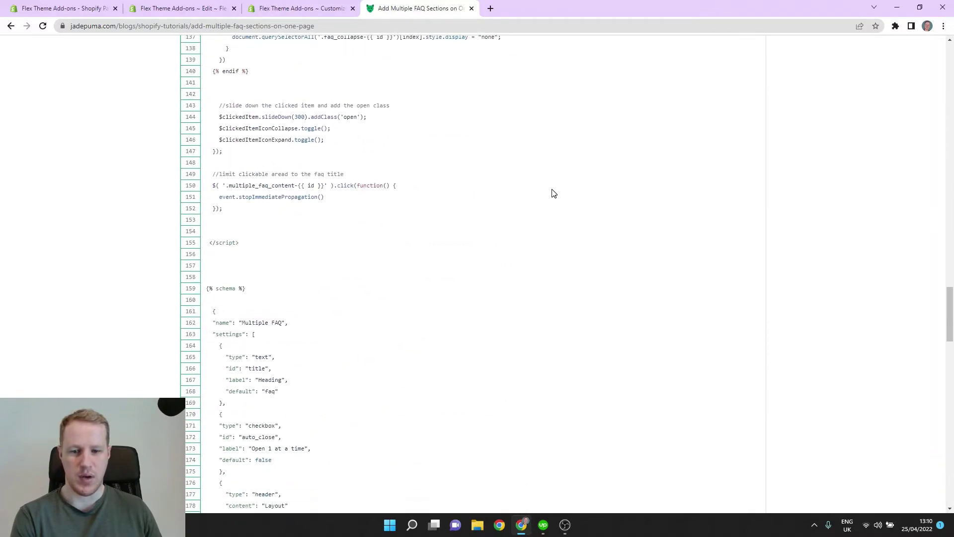
scroll(553, 193, down, 20)
scroll(715, 250, up, 10)
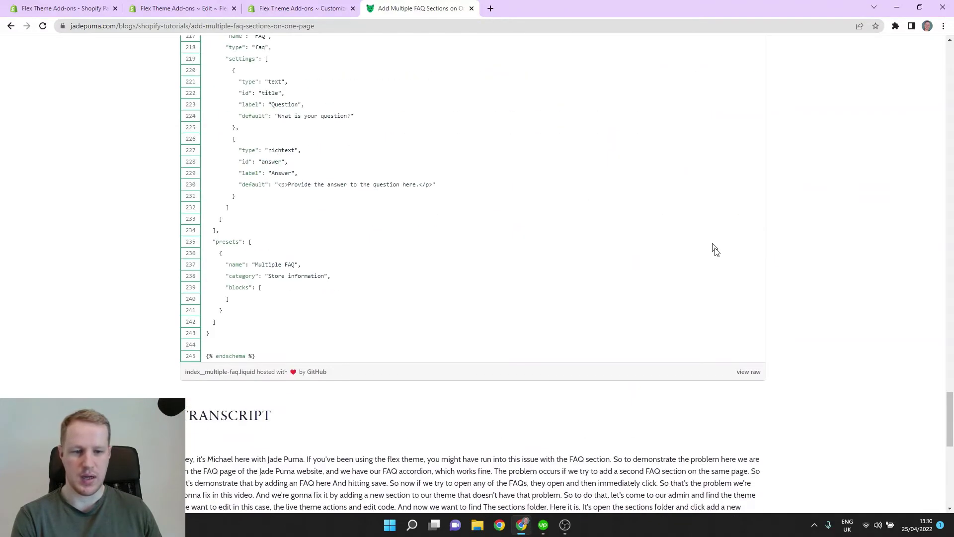
Step: Open the raw index__multiple-faq.liquid gist and select all its code
click(745, 372)
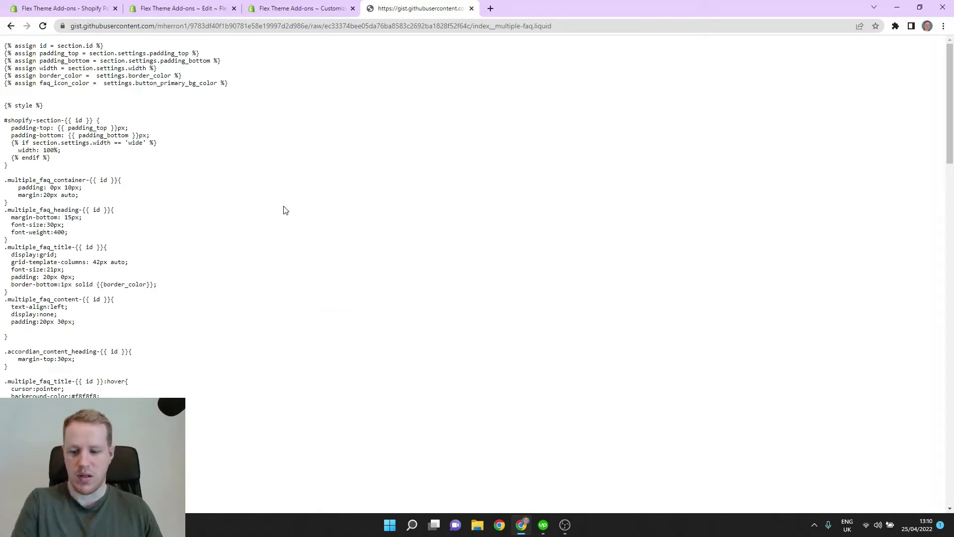
key(ctrl+a)
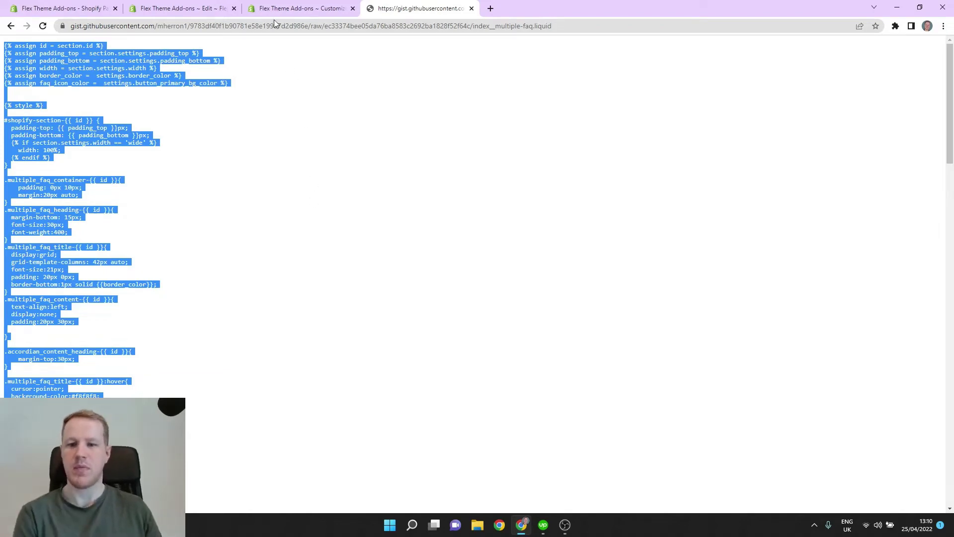
Step: Create a new section file named index__multiple-faq.liquid in the Sections folder
click(193, 10)
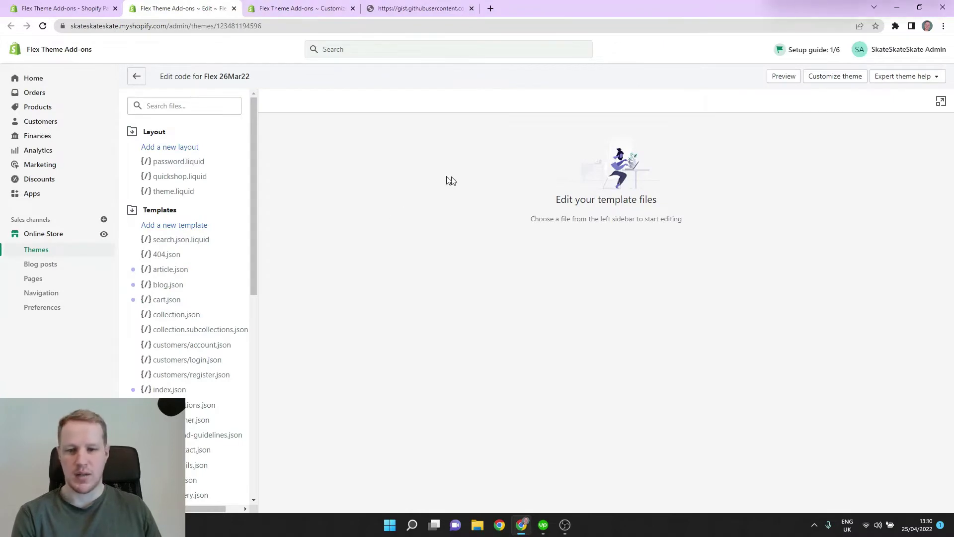
click(142, 214)
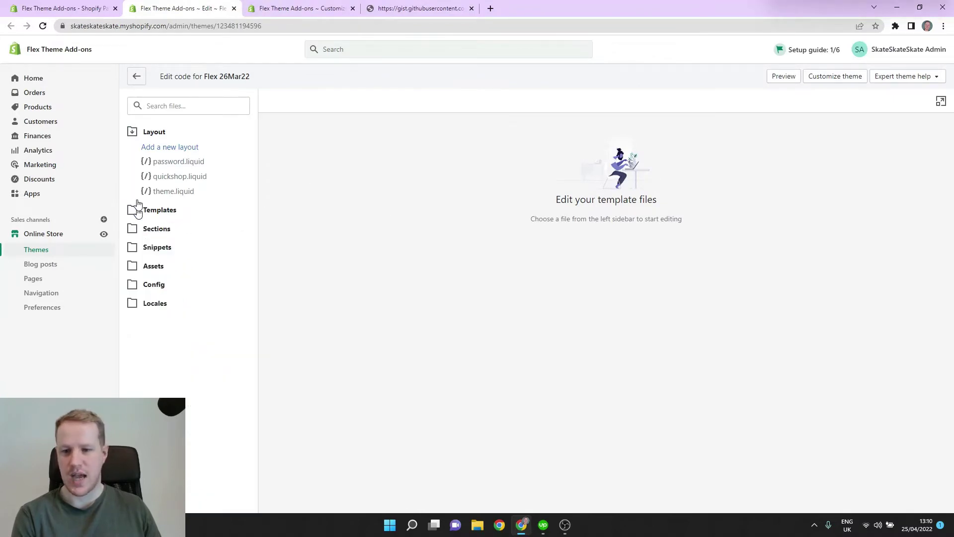
click(133, 133)
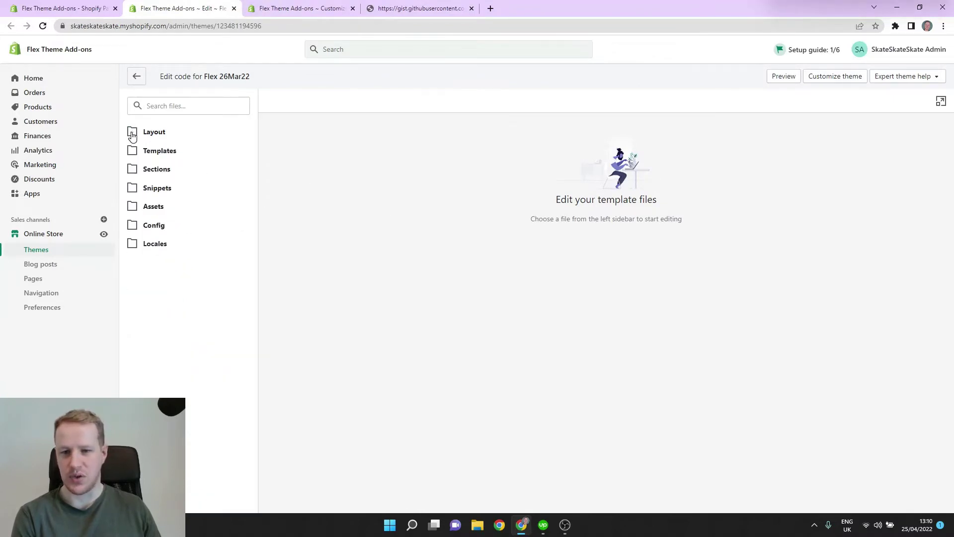
click(151, 173)
click(172, 185)
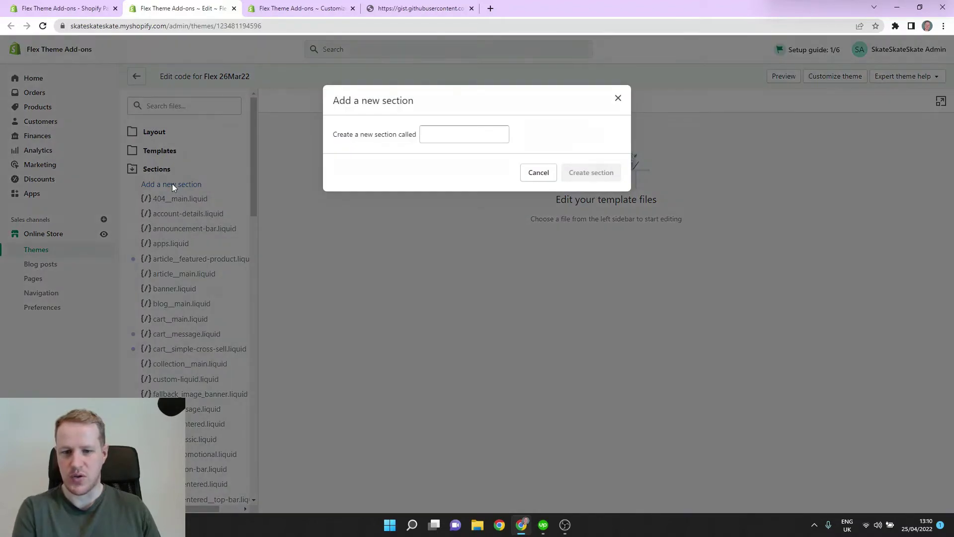
click(490, 139)
text(index)
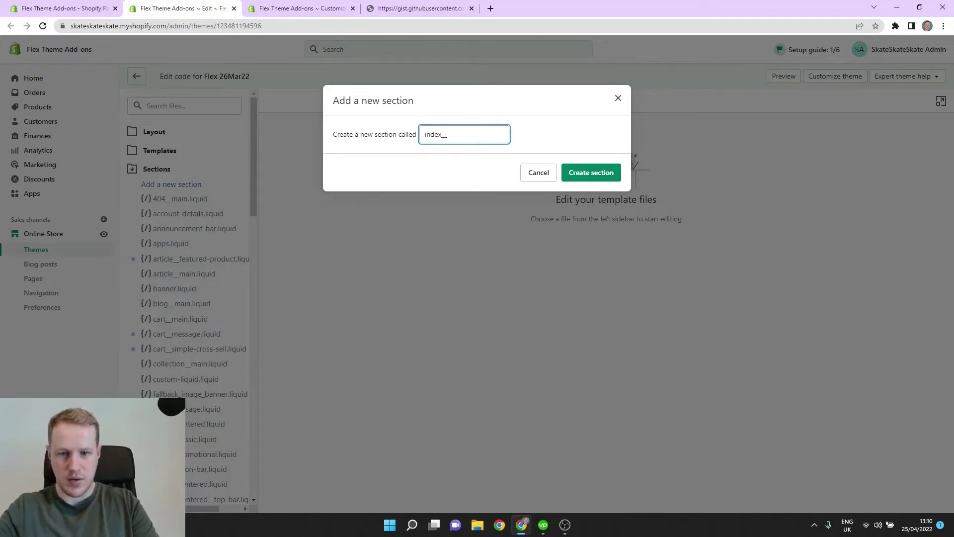
text(__mul)
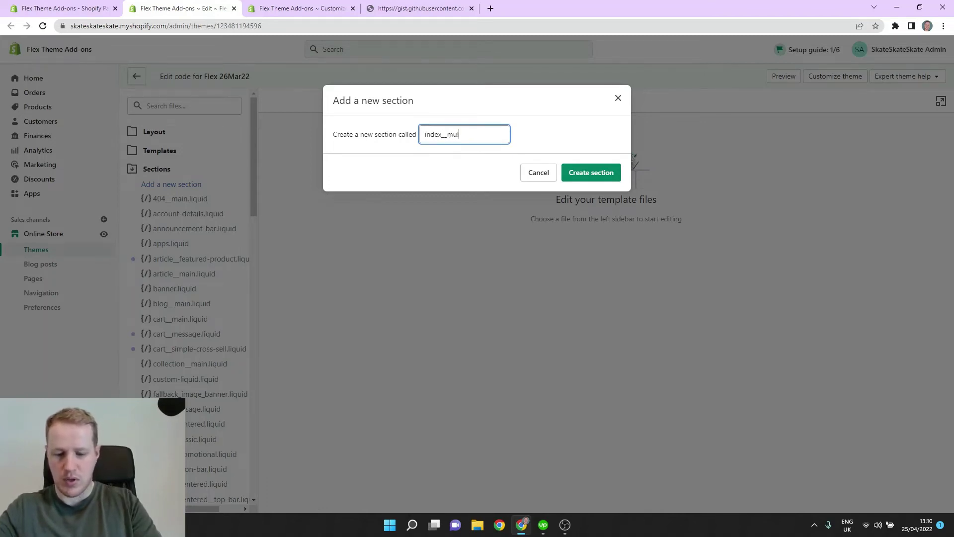
text(tiple-faq.liquid)
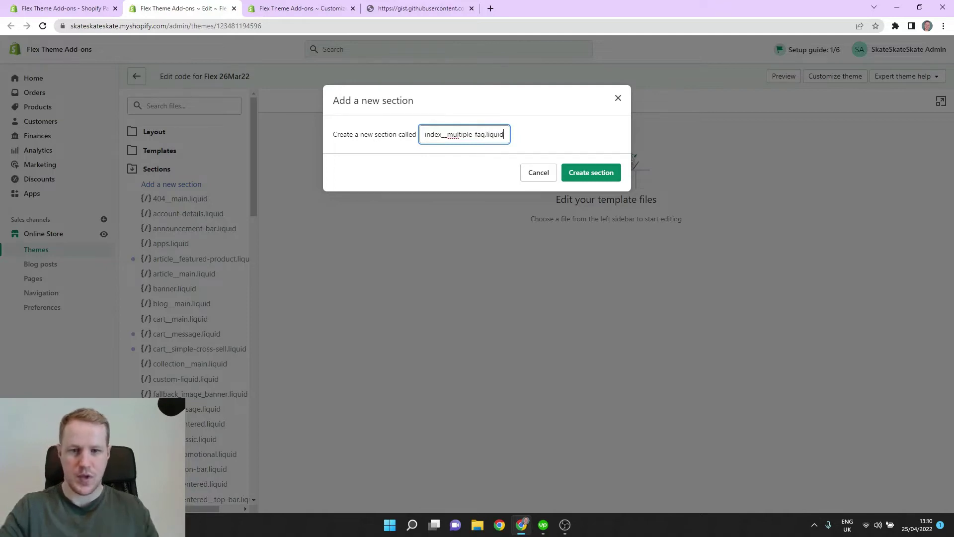
click(602, 173)
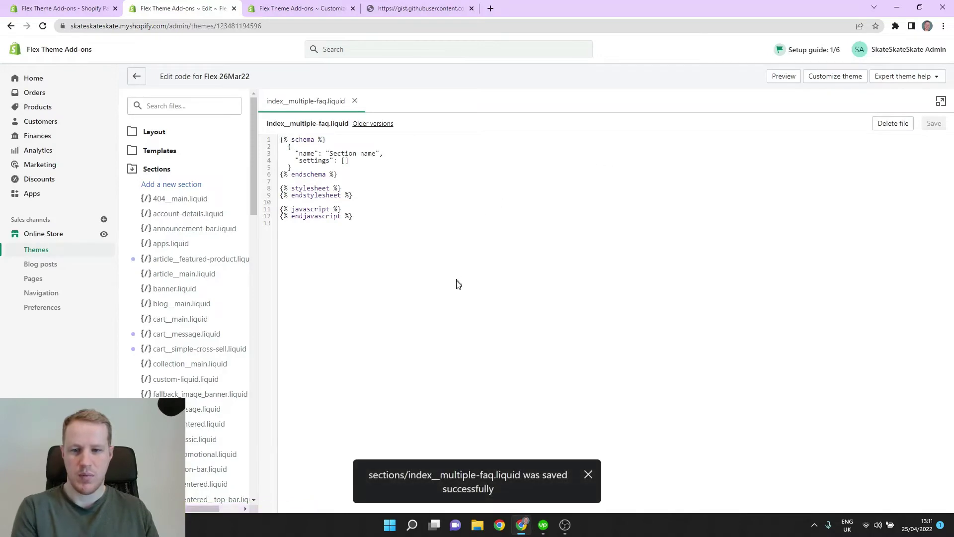
Step: Replace index__multiple-faq.liquid's default code with the pasted Multiple FAQ code and save
click(458, 285)
key(ctrl+a)
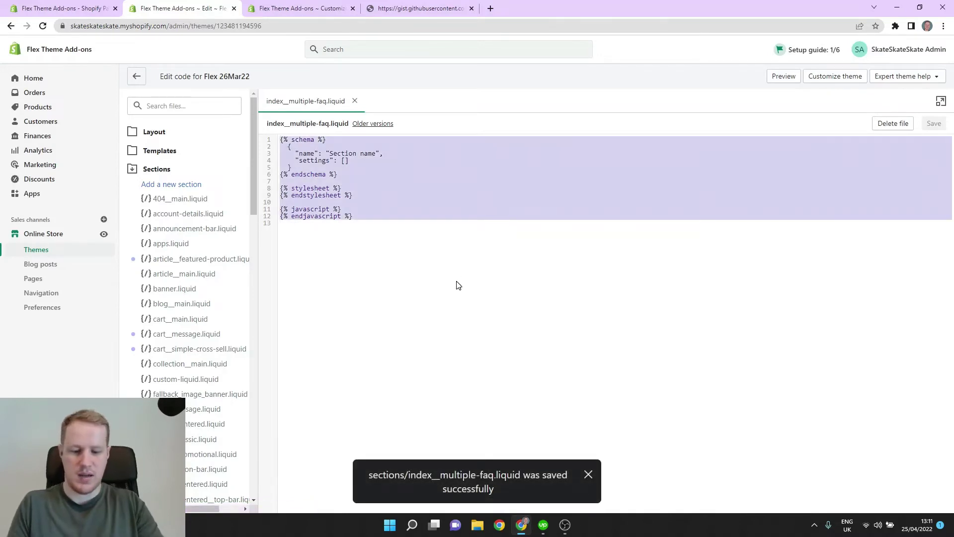
key(BackSpace)
key(ctrl+v)
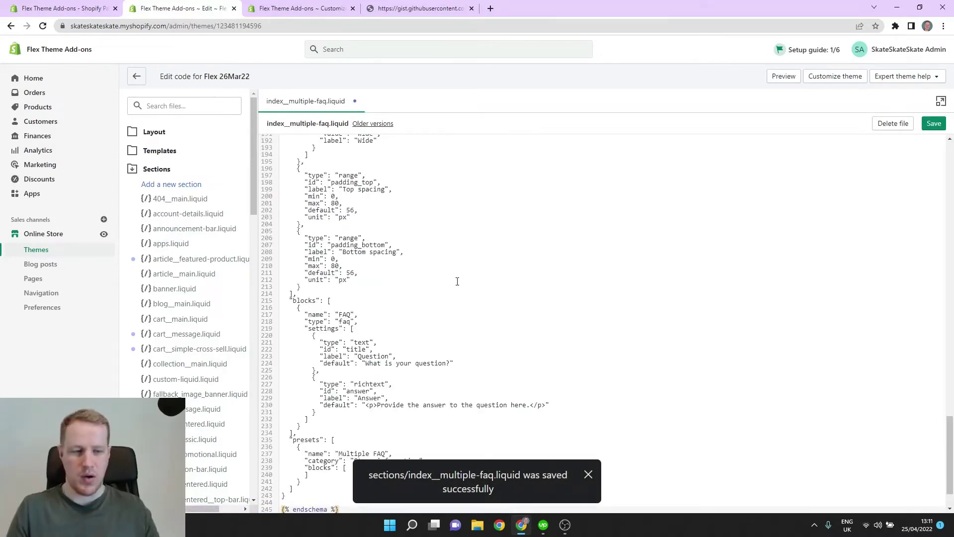
click(933, 126)
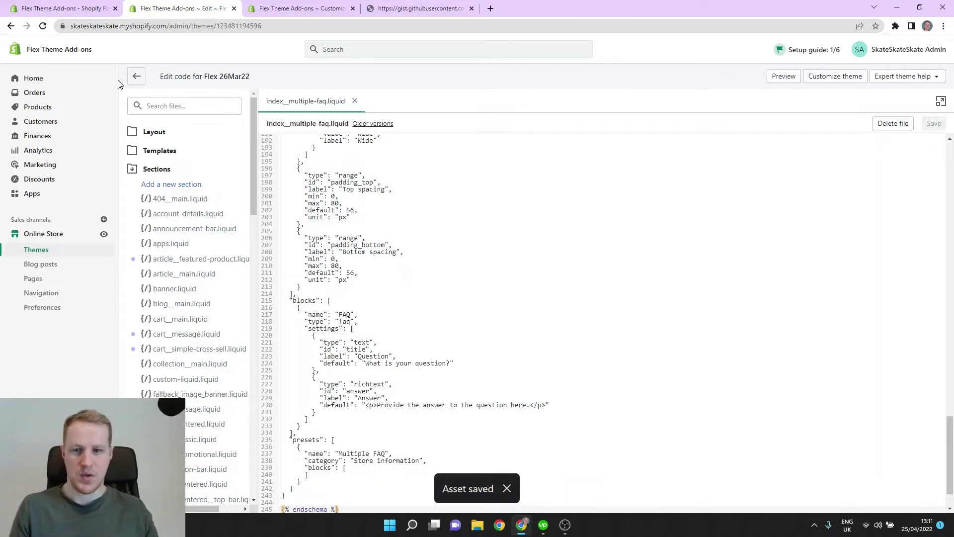
Step: Reload the theme editor preview and try expanding the first FAQ question
click(146, 169)
click(295, 10)
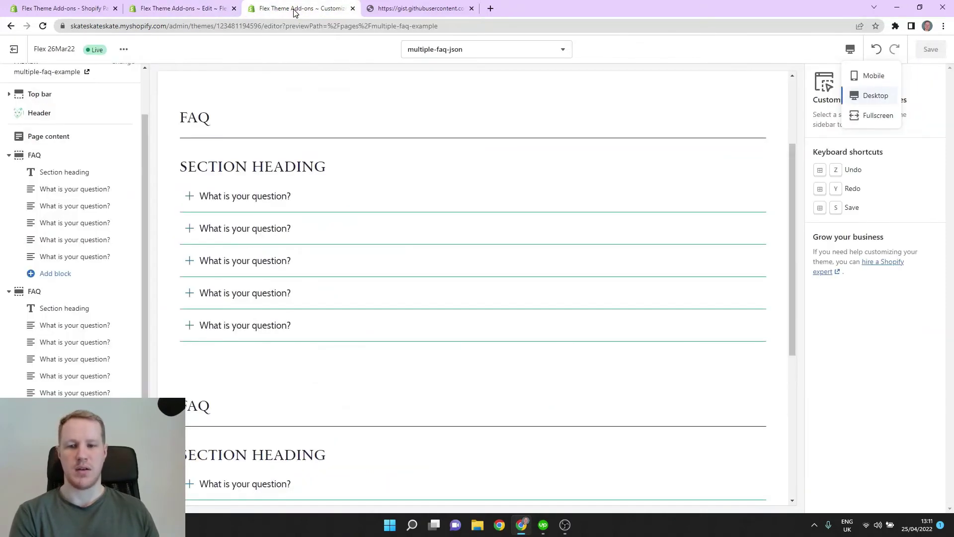
click(48, 27)
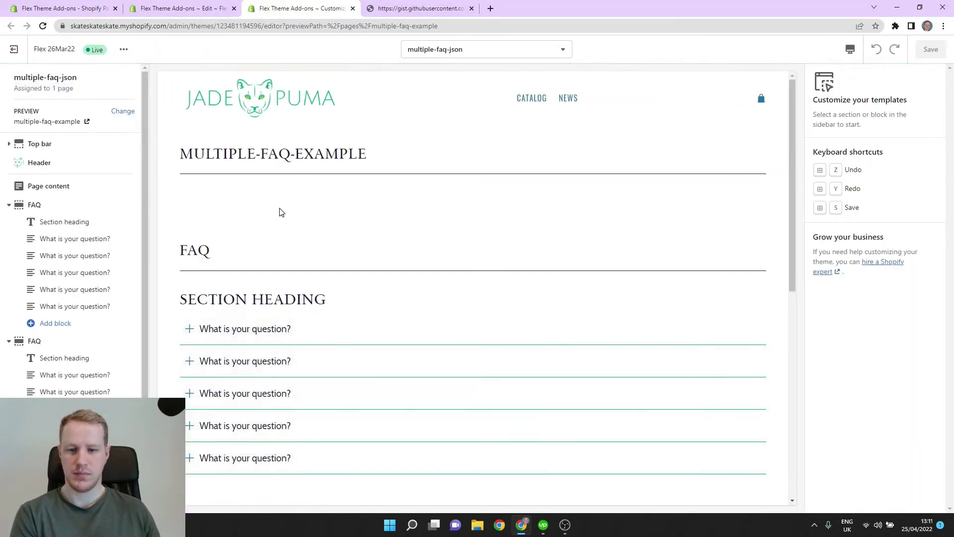
scroll(281, 212, down, 3)
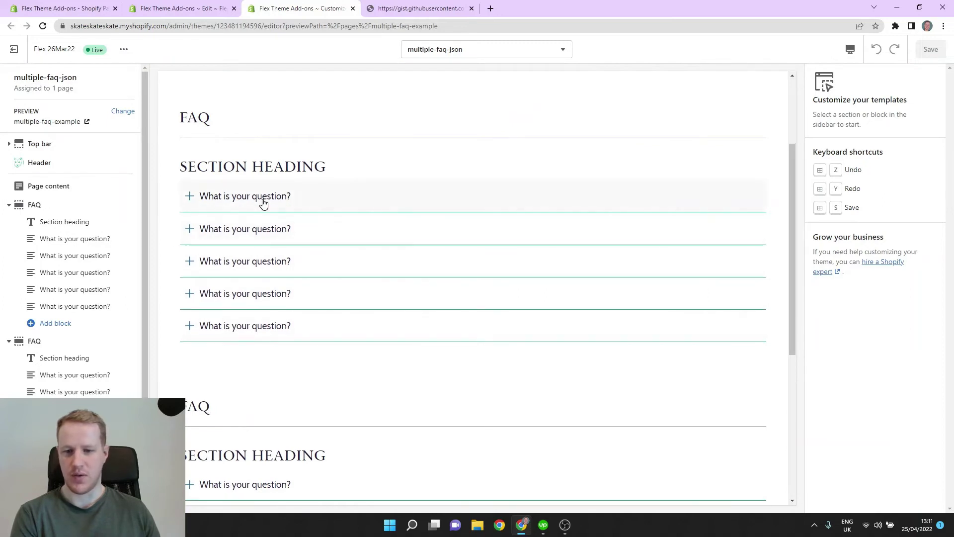
click(264, 204)
click(277, 270)
Step: Hide both existing FAQ sections on the page
click(277, 271)
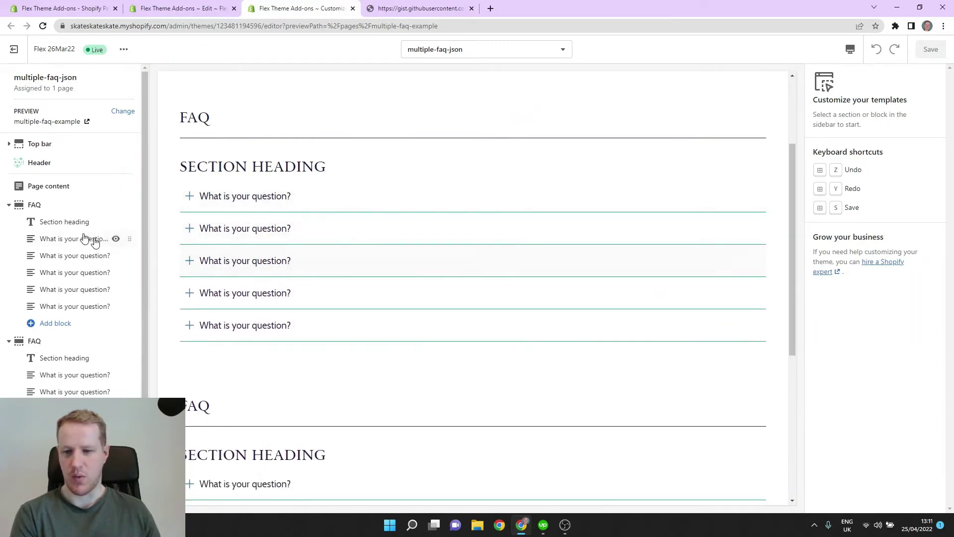
click(116, 206)
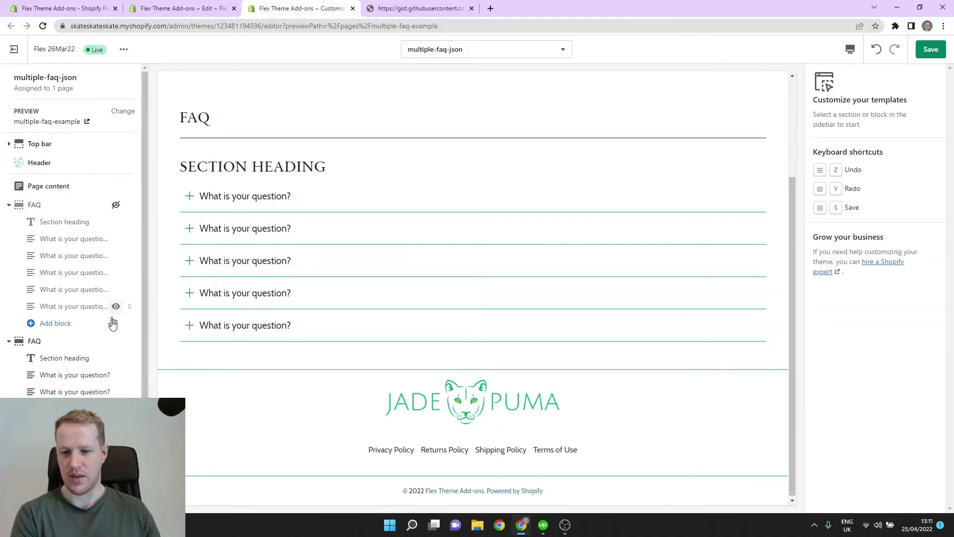
click(114, 342)
scroll(94, 317, down, 2)
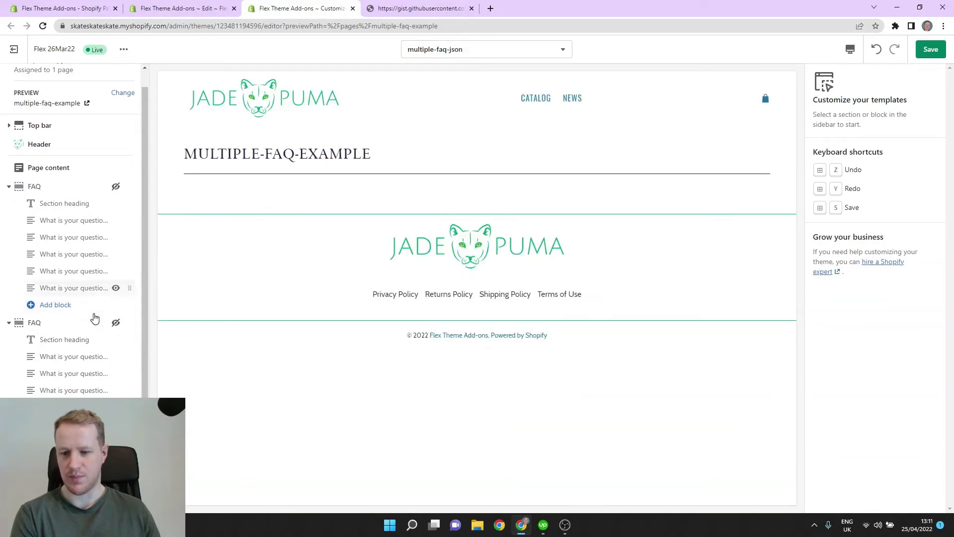
Step: Add a Multiple FAQ section with three questions and save the page
click(53, 429)
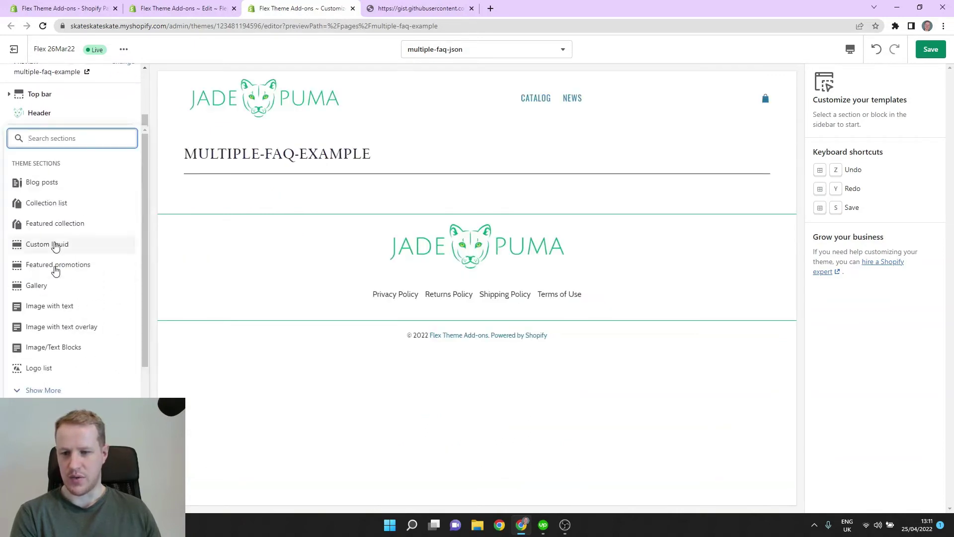
text(faq)
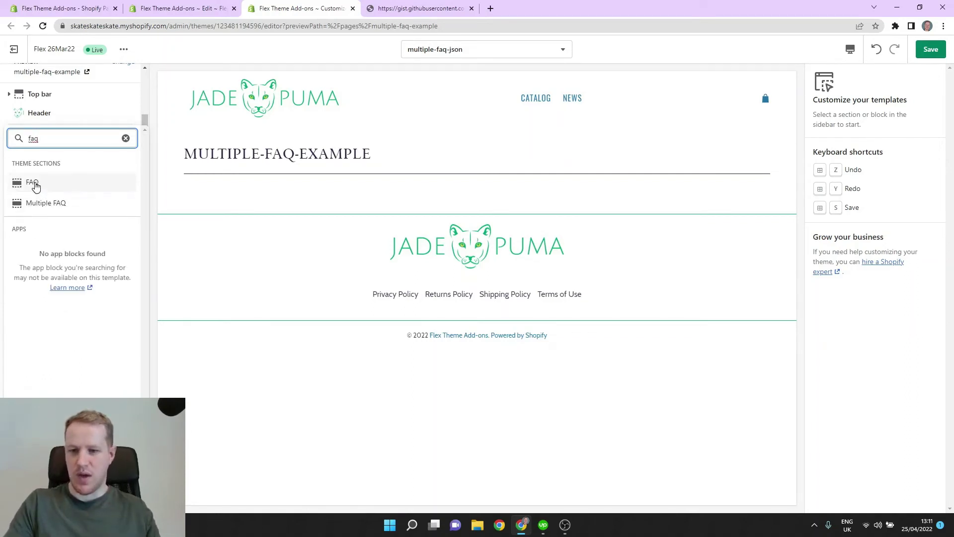
click(73, 208)
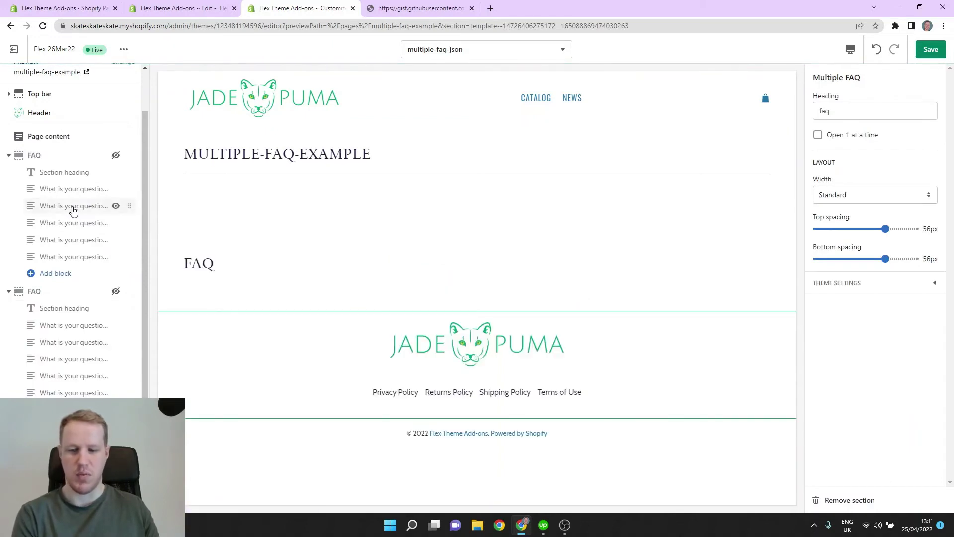
scroll(90, 240, down, 1)
click(74, 413)
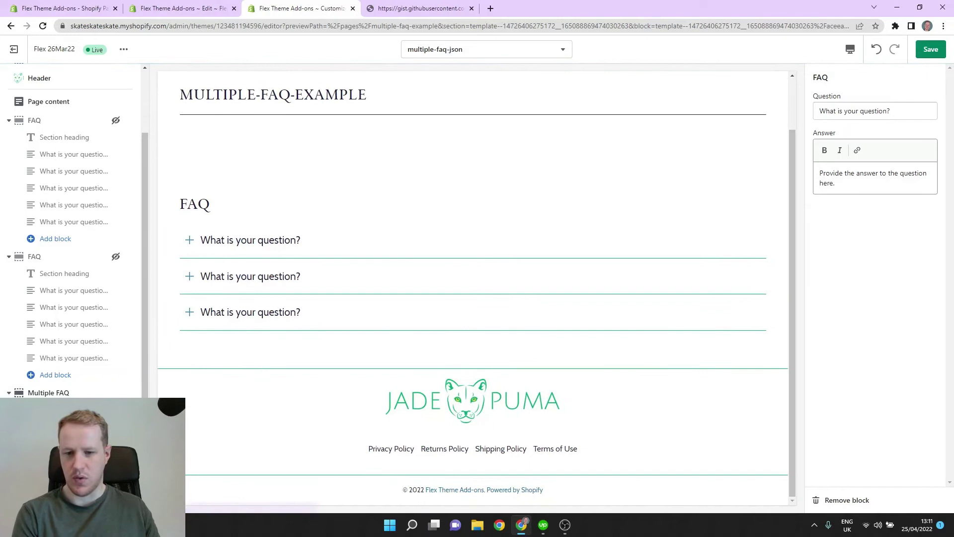
click(932, 54)
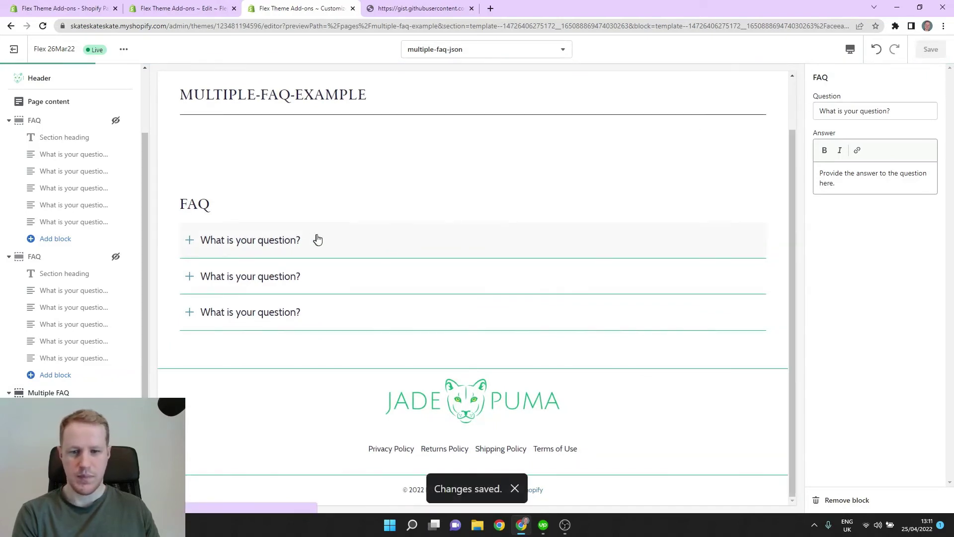
Step: Test the new accordion by expanding and collapsing all three questions
click(300, 255)
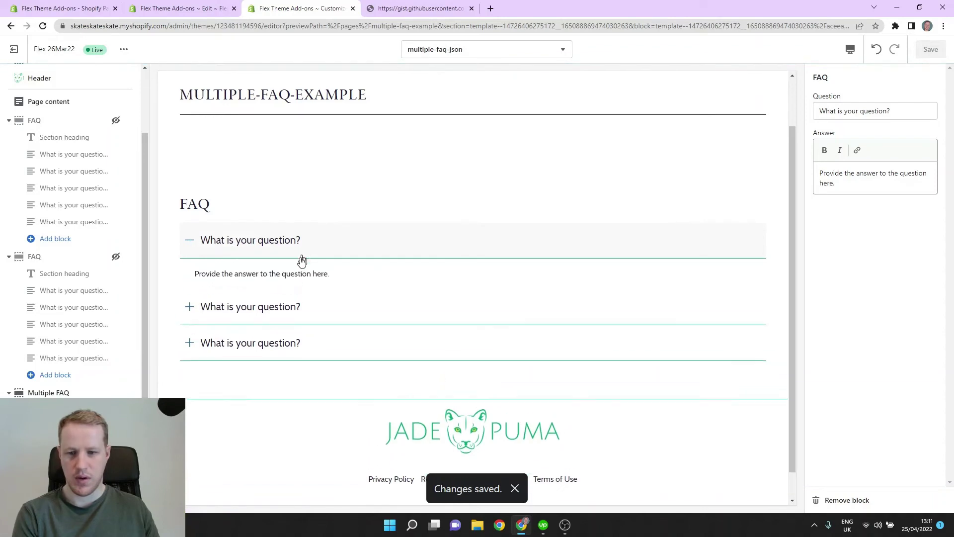
click(302, 309)
click(298, 375)
click(294, 309)
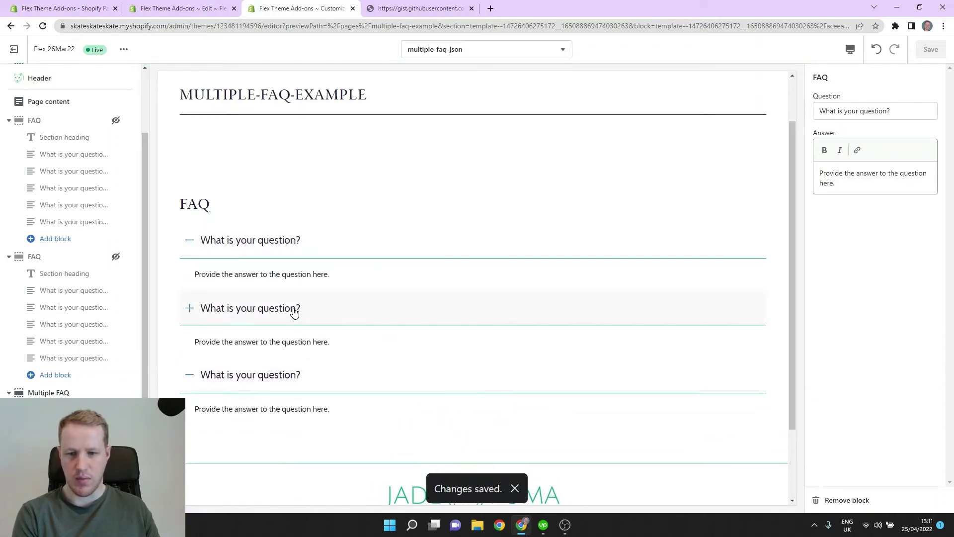
click(293, 247)
click(292, 313)
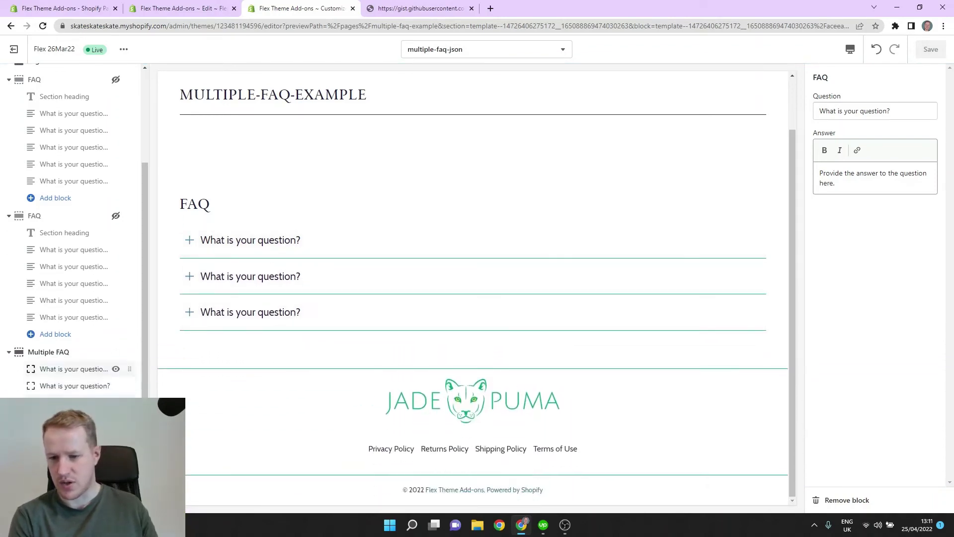
Step: Add a second Multiple FAQ section and save the page
click(55, 412)
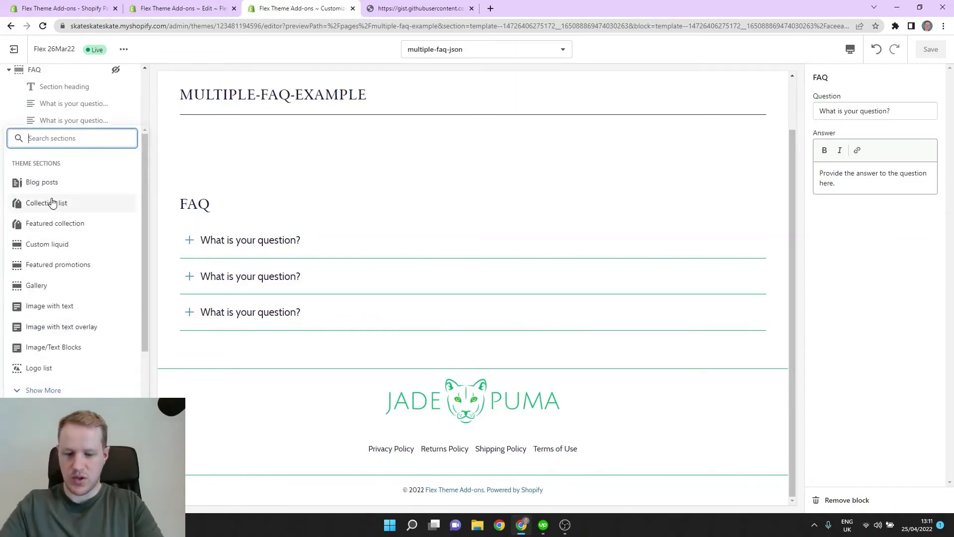
text(faq)
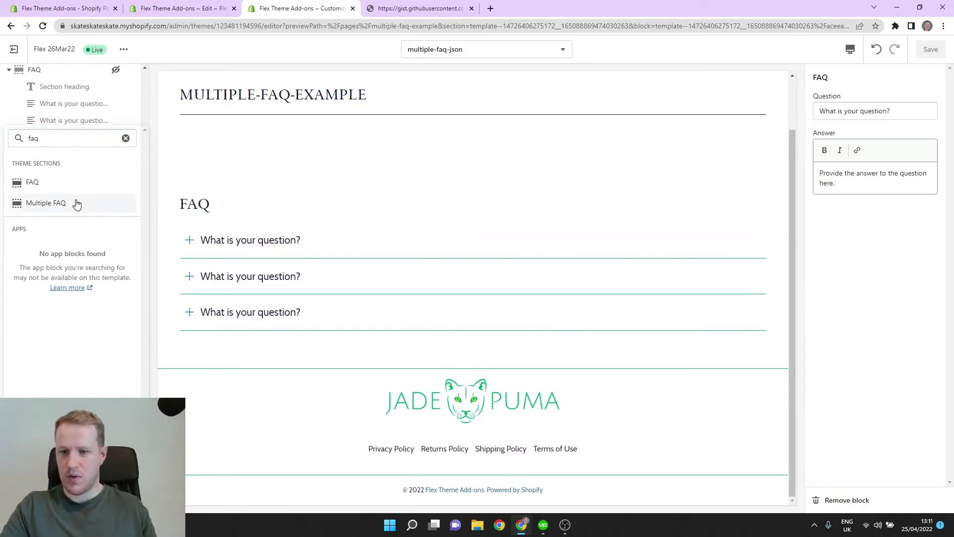
click(71, 203)
click(74, 376)
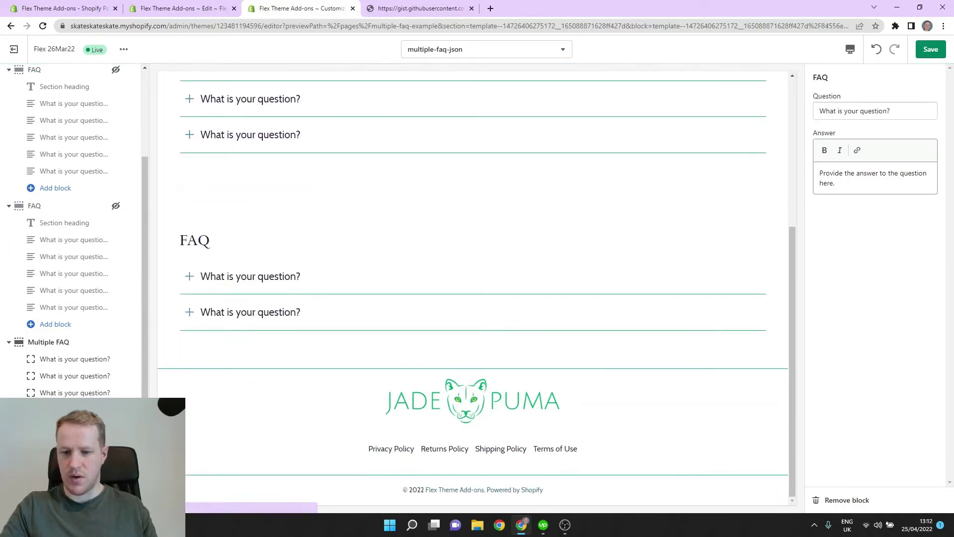
click(930, 56)
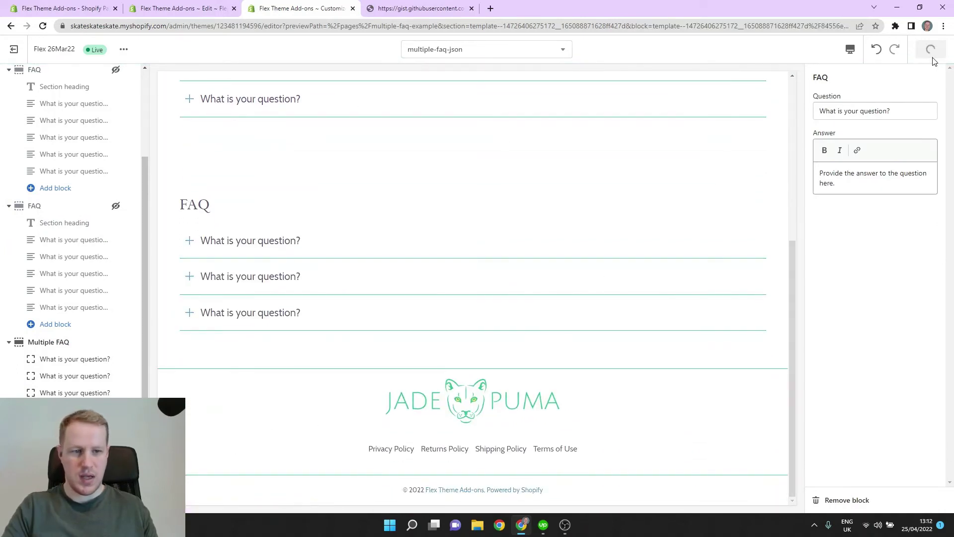
Step: Expand and collapse the first section's three questions to test it
scroll(624, 213, up, 3)
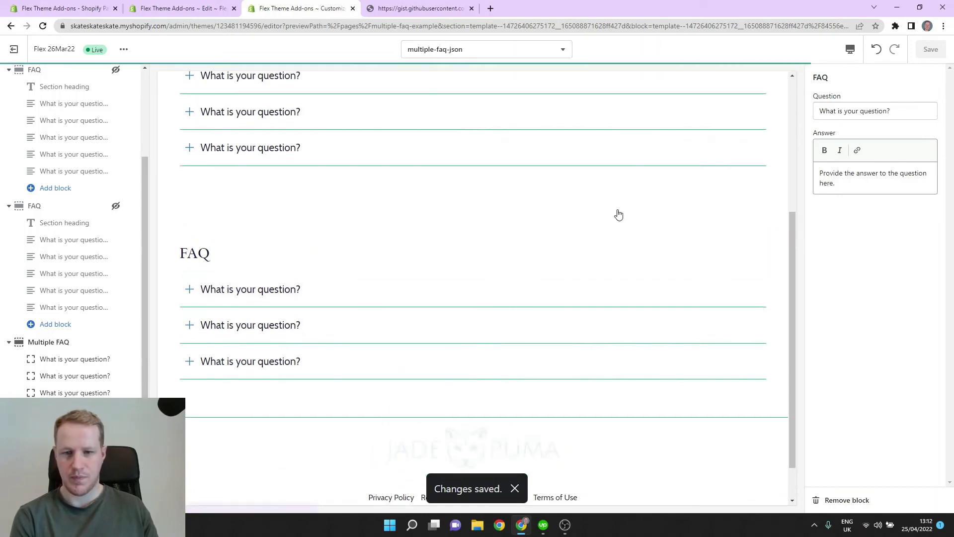
click(336, 159)
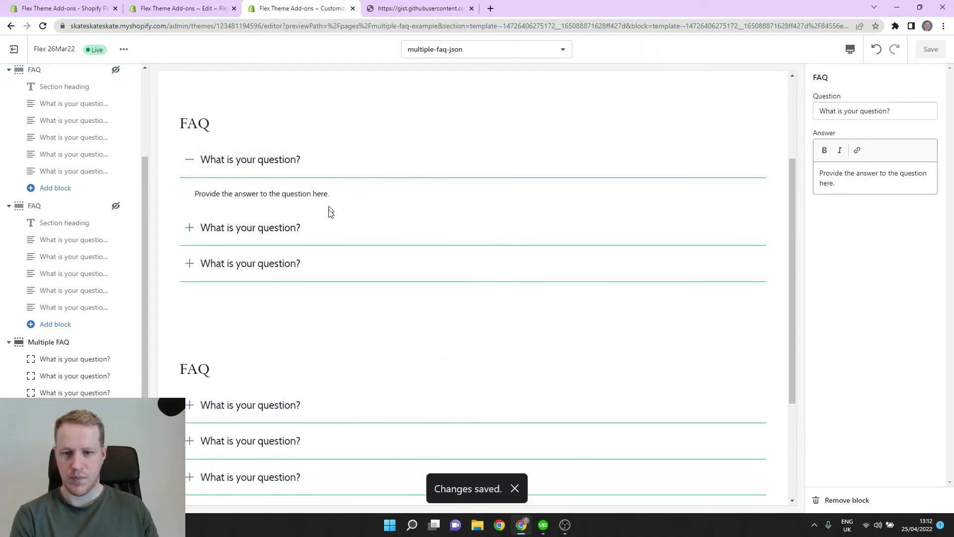
click(329, 230)
click(326, 301)
click(326, 236)
click(327, 168)
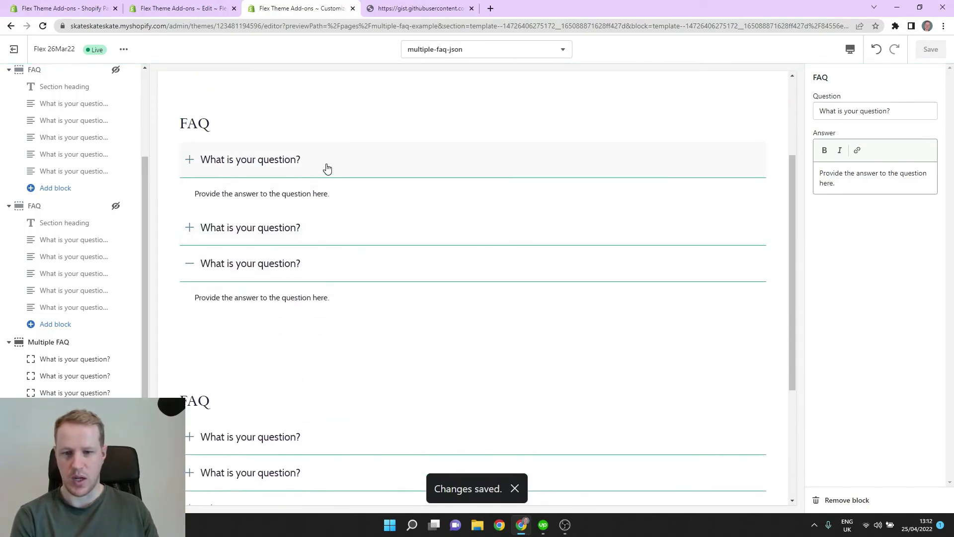
Step: Test the second section's three questions, then close the first section's third question
scroll(327, 210, down, 4)
click(328, 239)
click(329, 302)
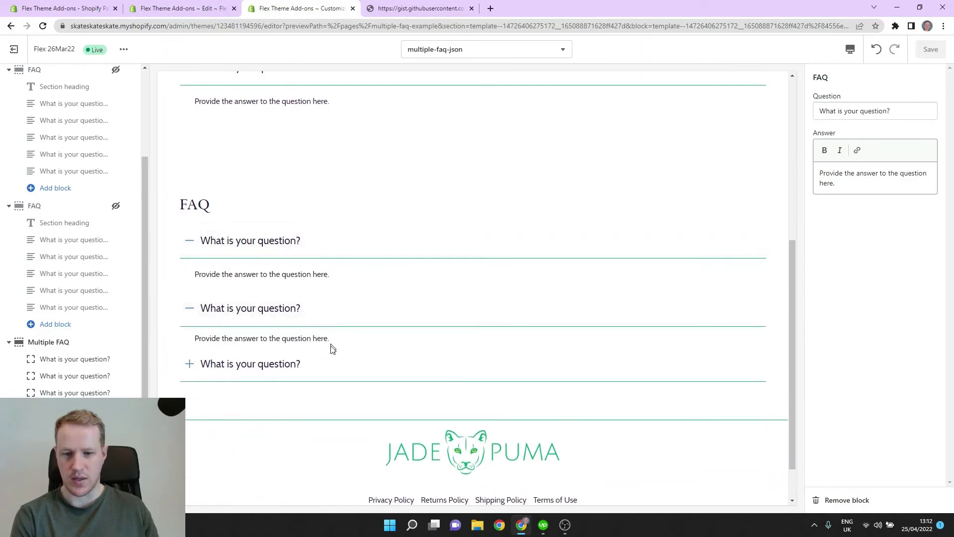
click(330, 384)
click(330, 241)
click(332, 308)
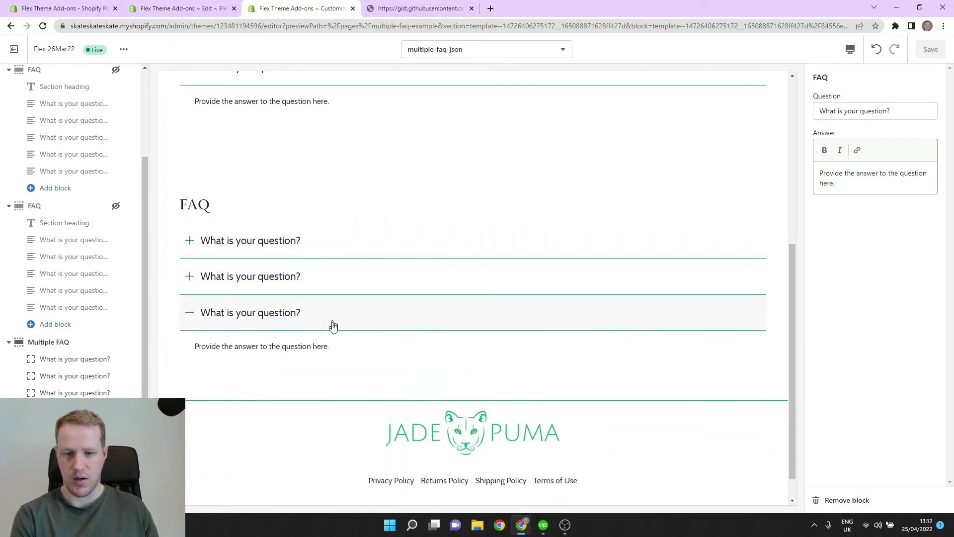
click(335, 313)
scroll(320, 230, up, 10)
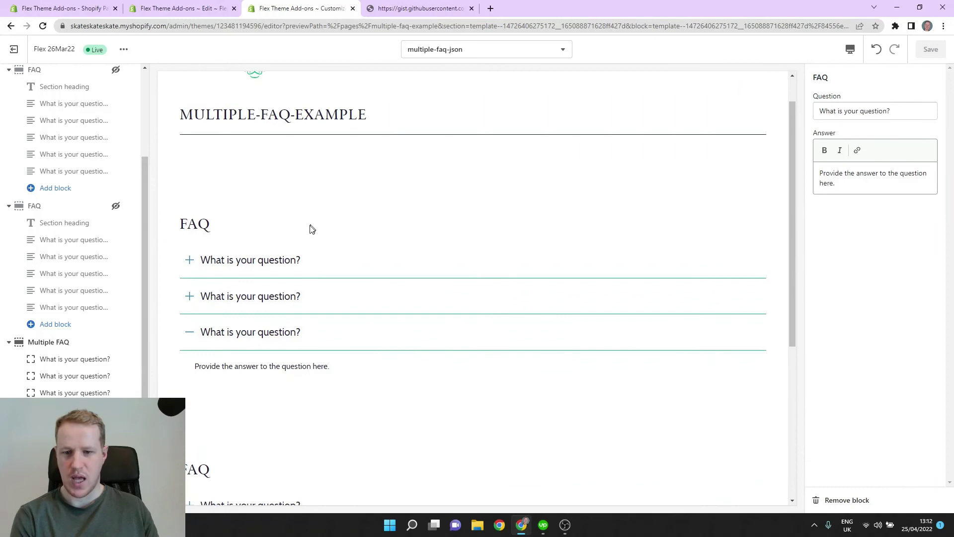
click(301, 338)
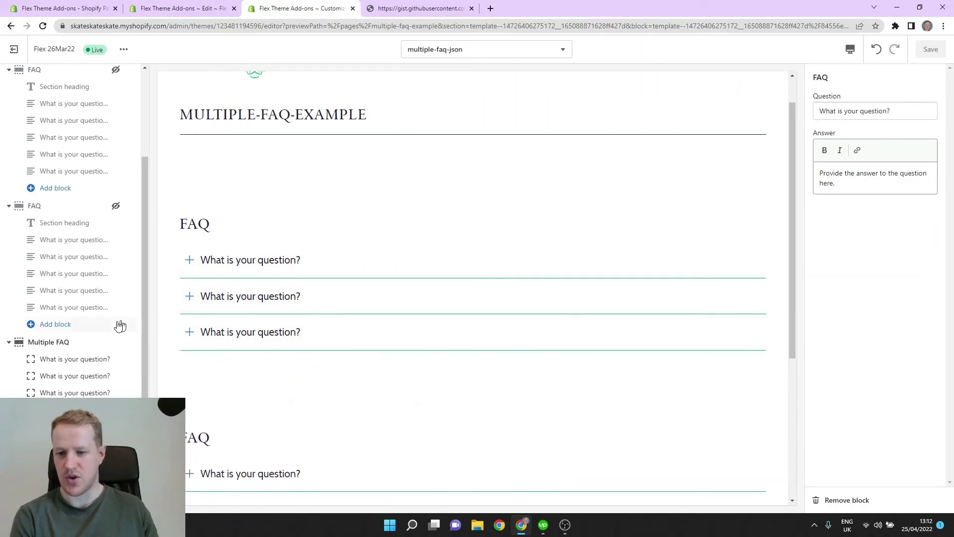
Step: Turn on Open 1 at a time for the first Multiple FAQ section and save
click(67, 343)
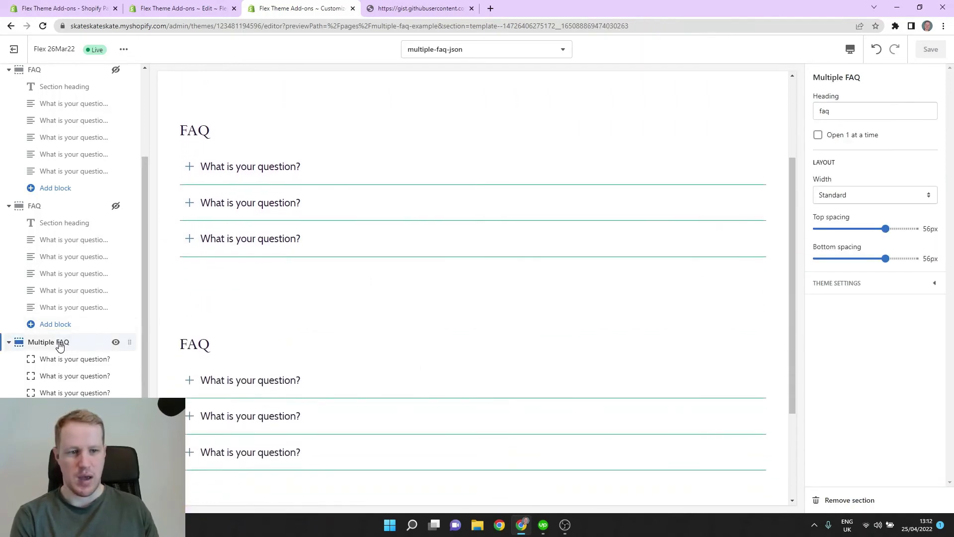
click(846, 136)
drag(848, 137, 871, 135)
click(820, 139)
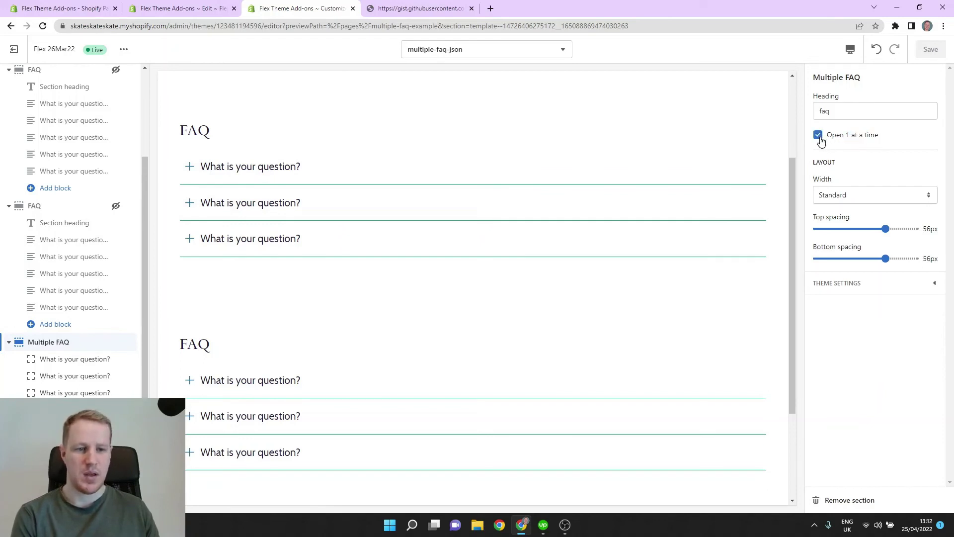
click(931, 49)
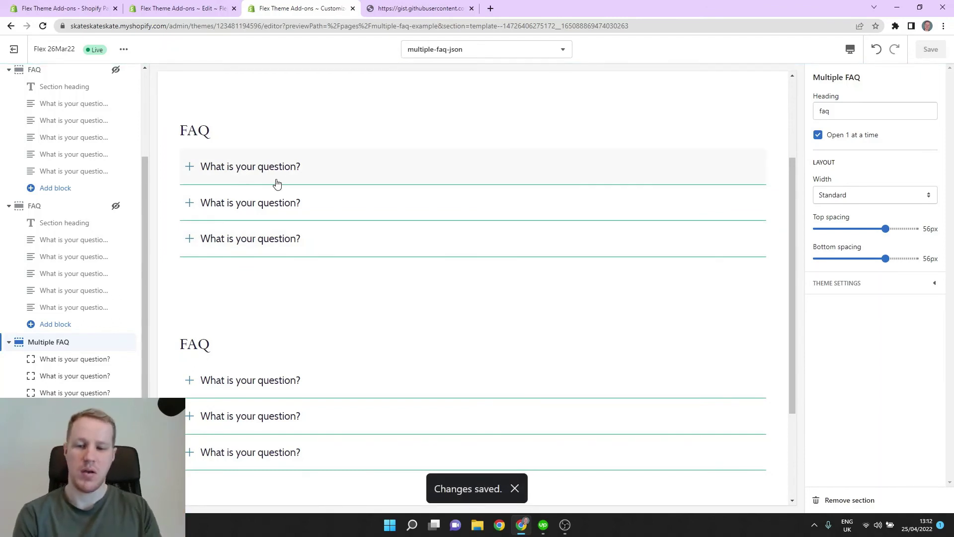
Step: Verify in the preview that opening one question closes the previously open one
click(307, 168)
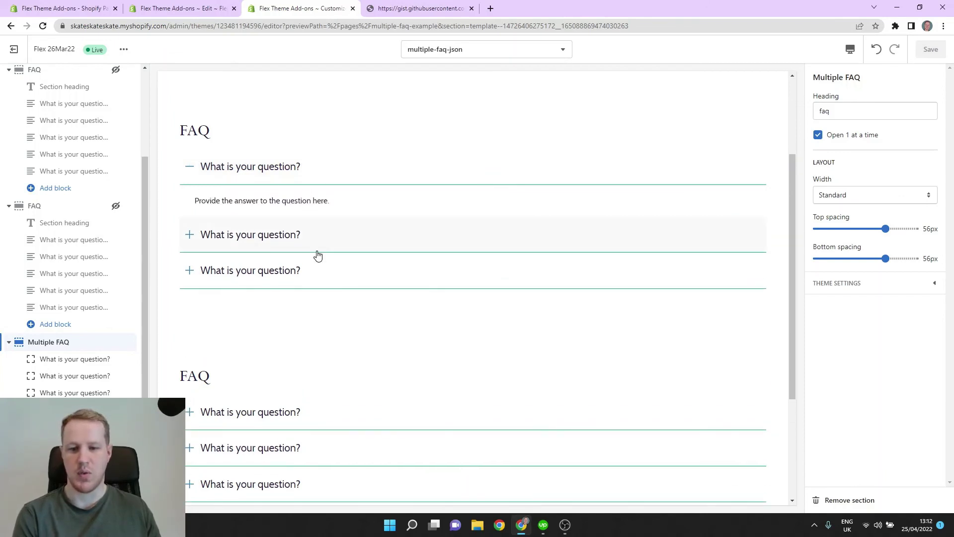
click(317, 244)
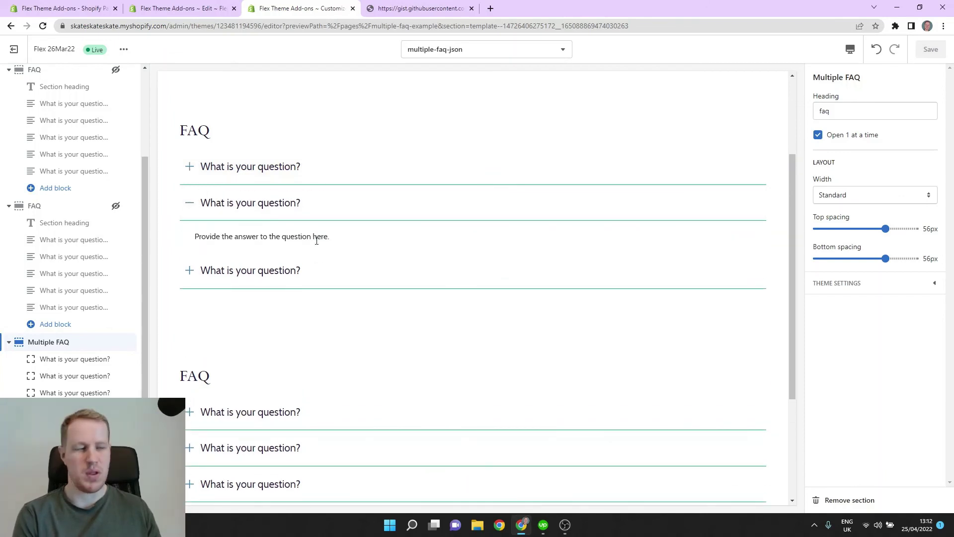
click(318, 286)
click(315, 176)
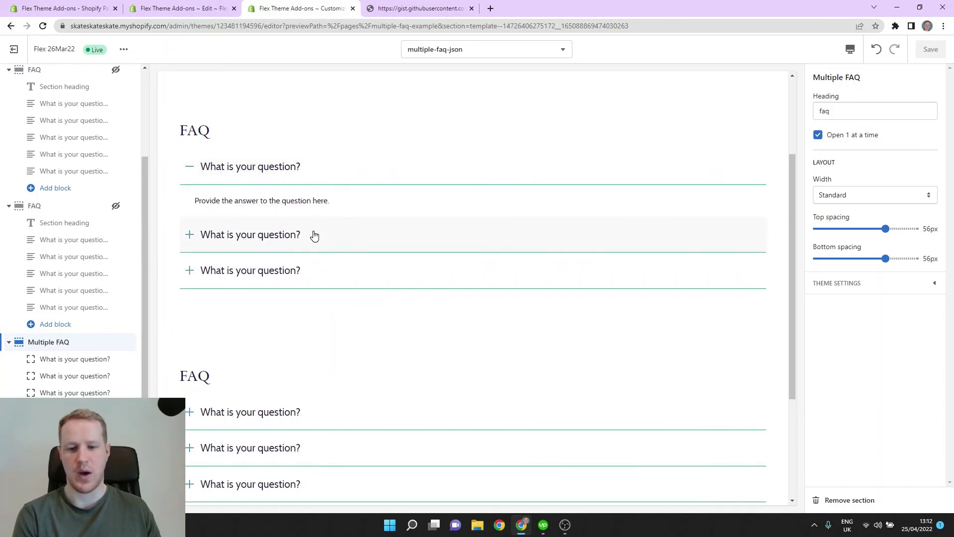
click(314, 236)
click(324, 171)
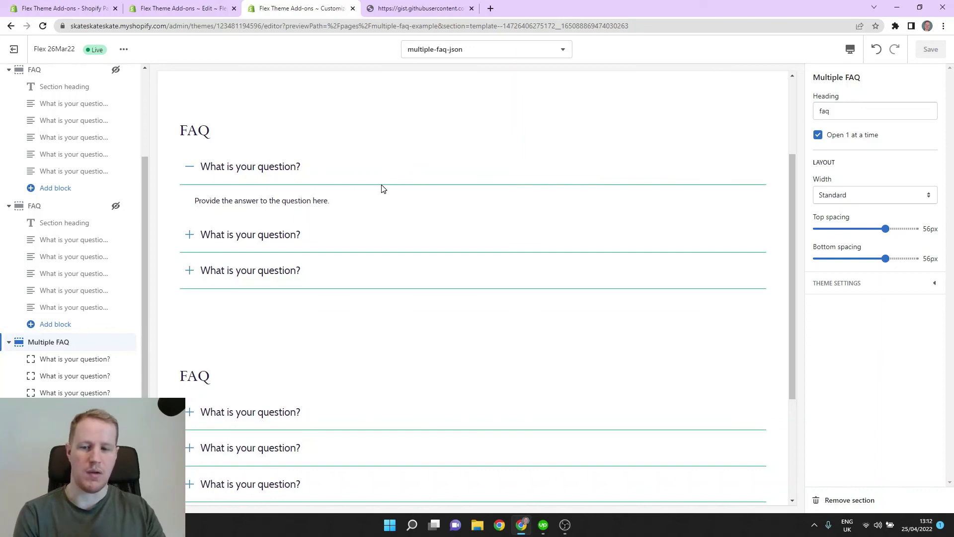
click(334, 174)
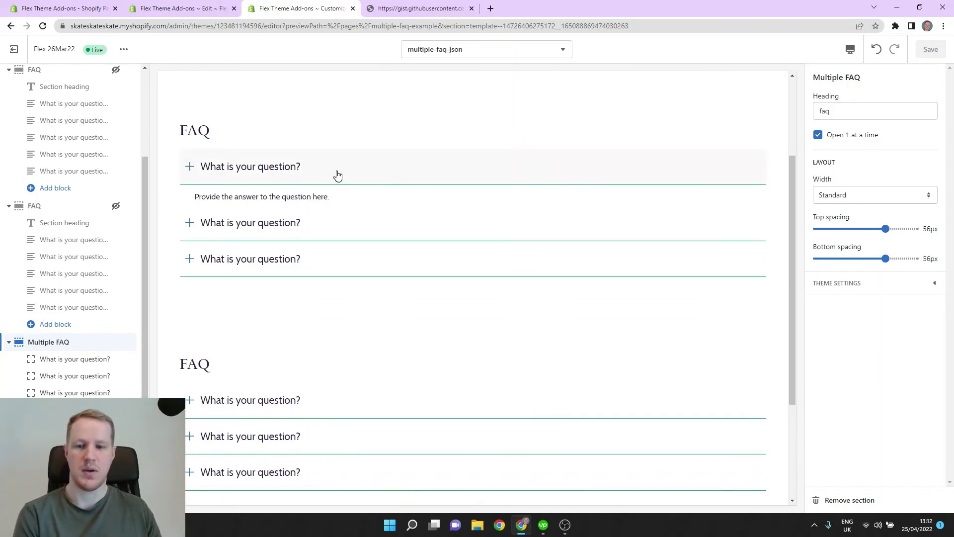